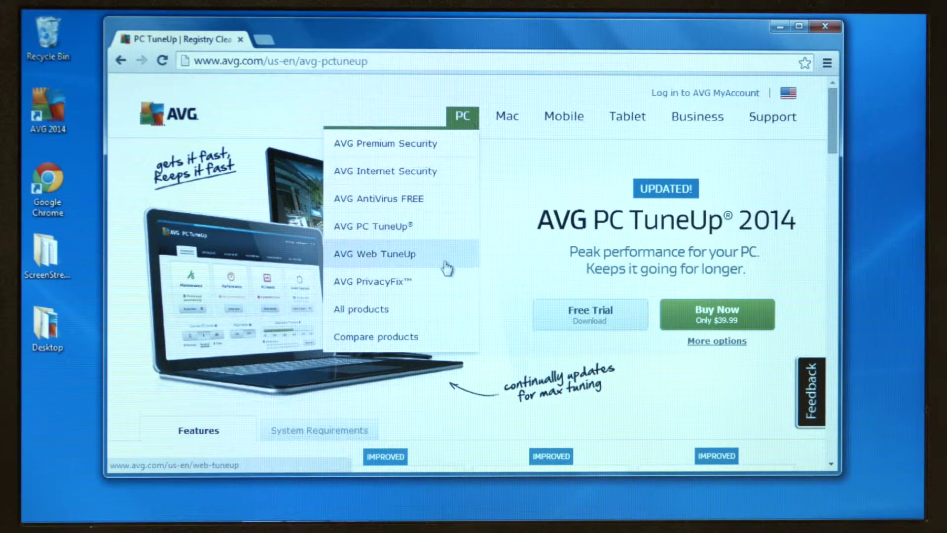
# Open the AVG PC TuneUp product page from the PC menu on avg.com.
pyautogui.click(445, 234)
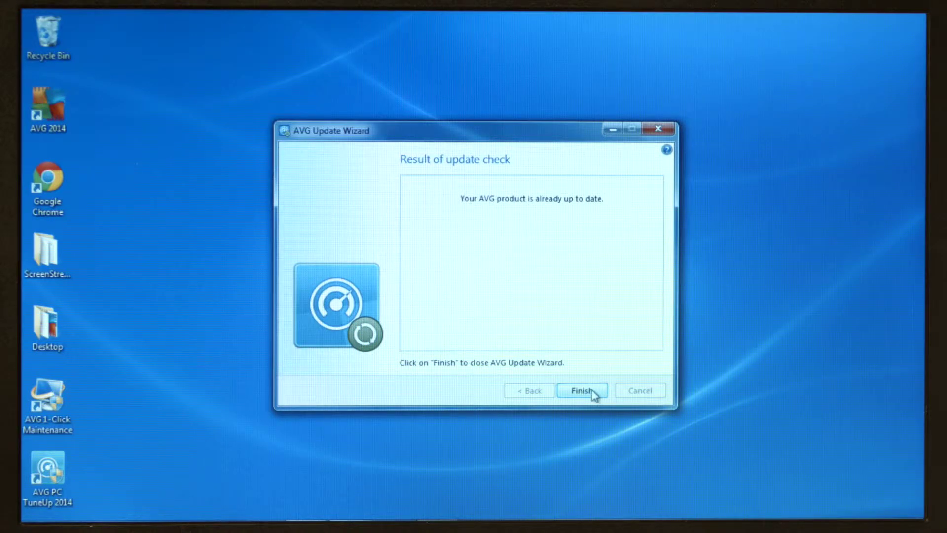
# Finish the AVG Update Wizard to reach the 1-Click Maintenance welcome screen.
pyautogui.click(584, 391)
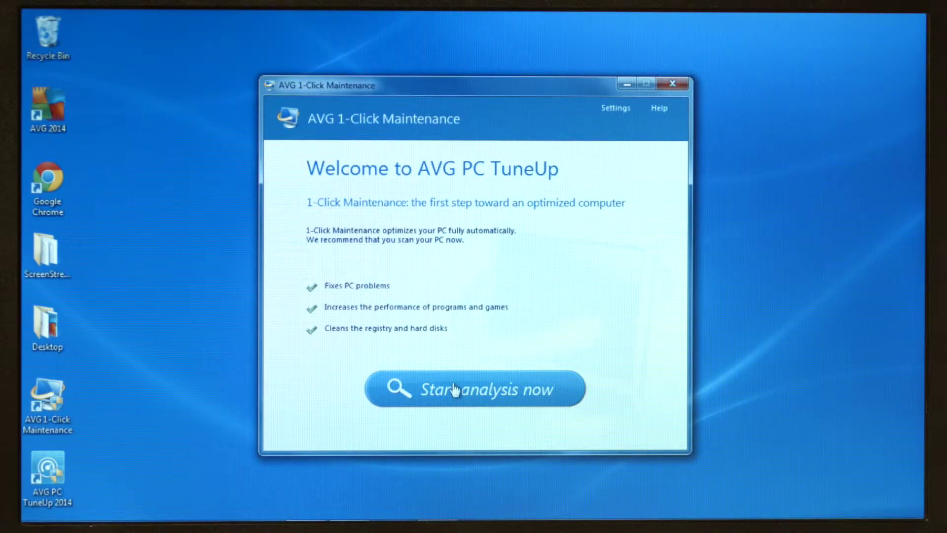
# Run the 1-Click Maintenance analysis, fix every problem found, then go to the TuneUp dashboard.
pyautogui.click(455, 390)
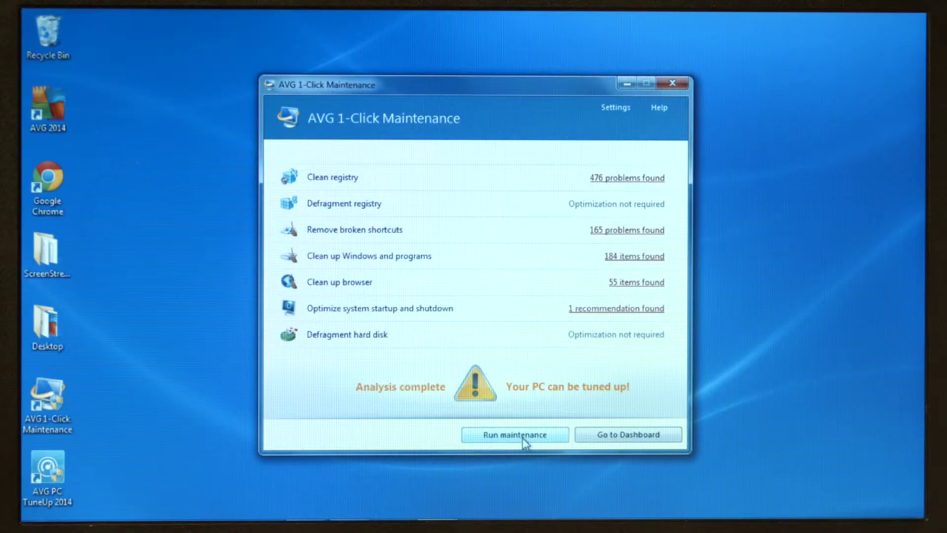
pyautogui.click(523, 437)
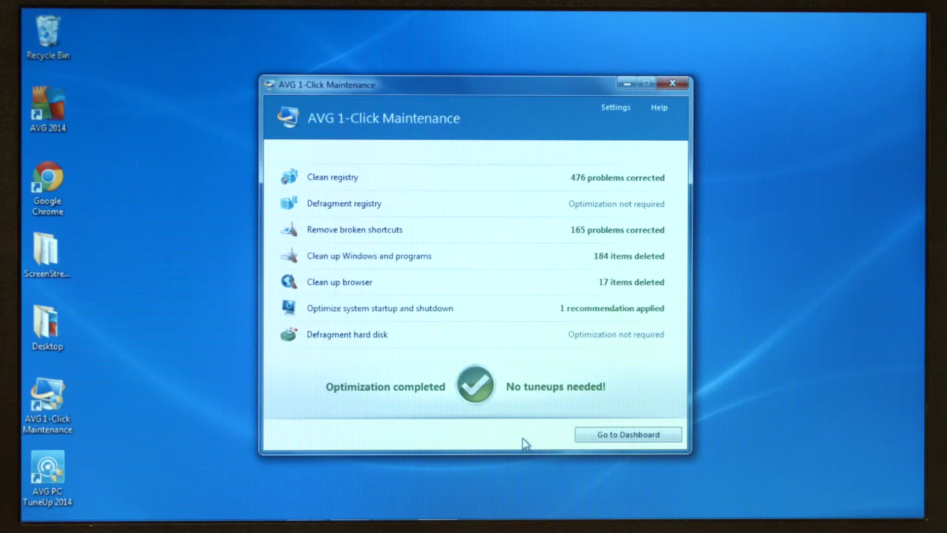
pyautogui.click(605, 437)
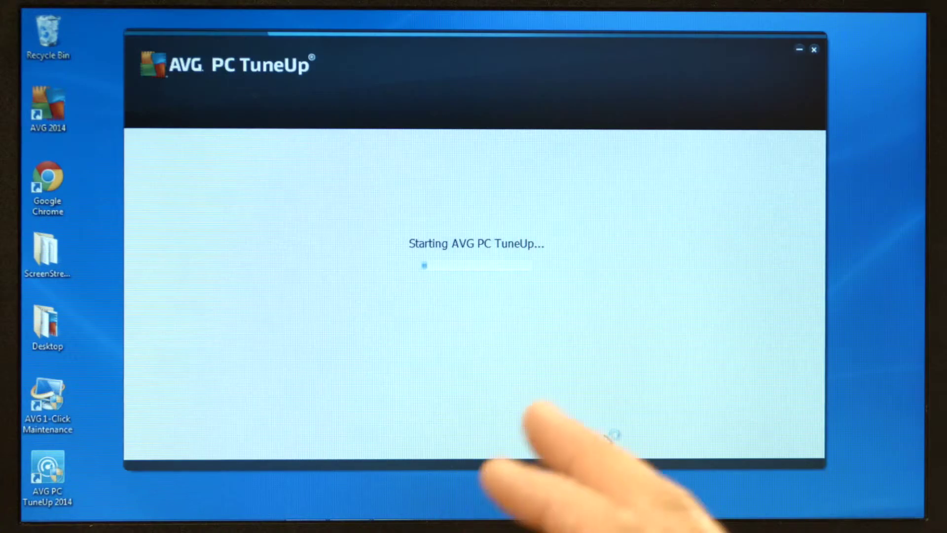